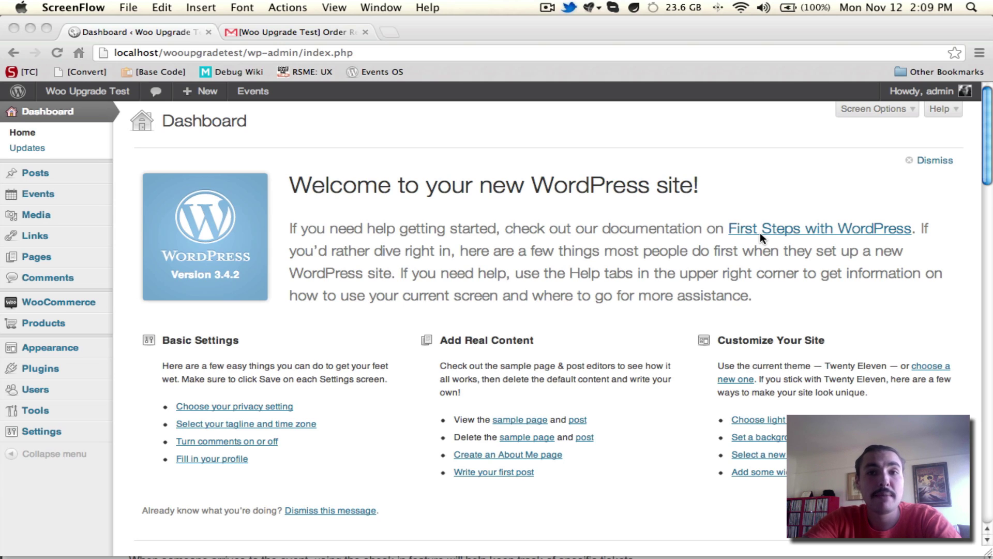
# Switch to the Gmail tab showing the '[Woo Upgrade Test] Order Received' email for order #33
pyautogui.click(299, 30)
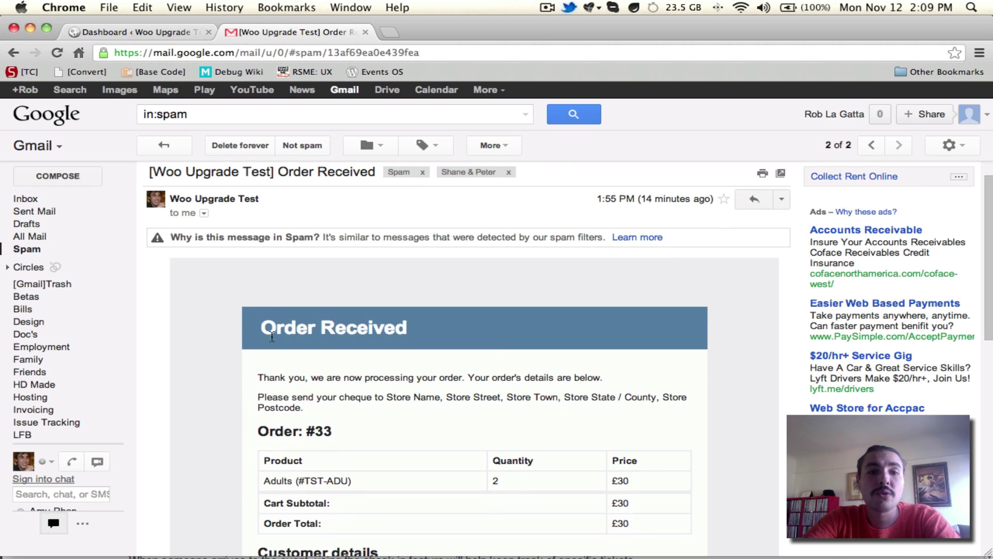
pyautogui.moveTo(263, 330); pyautogui.dragTo(547, 309)
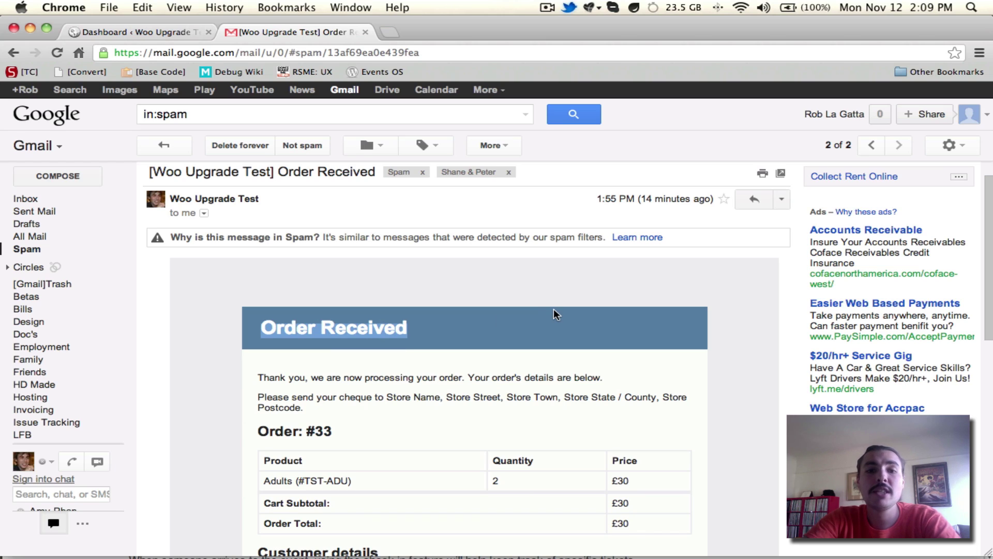
pyautogui.click(441, 387)
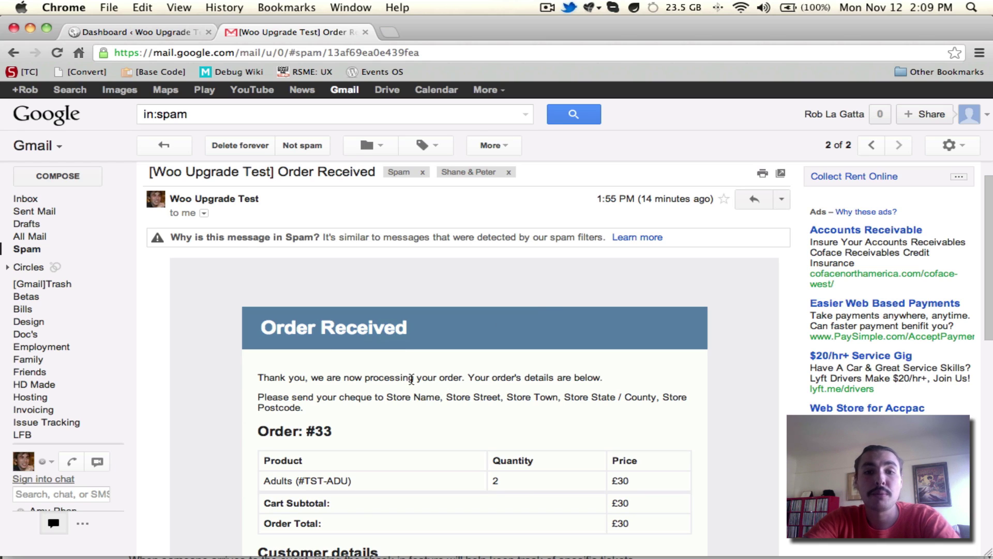
pyautogui.moveTo(322, 409); pyautogui.dragTo(255, 400)
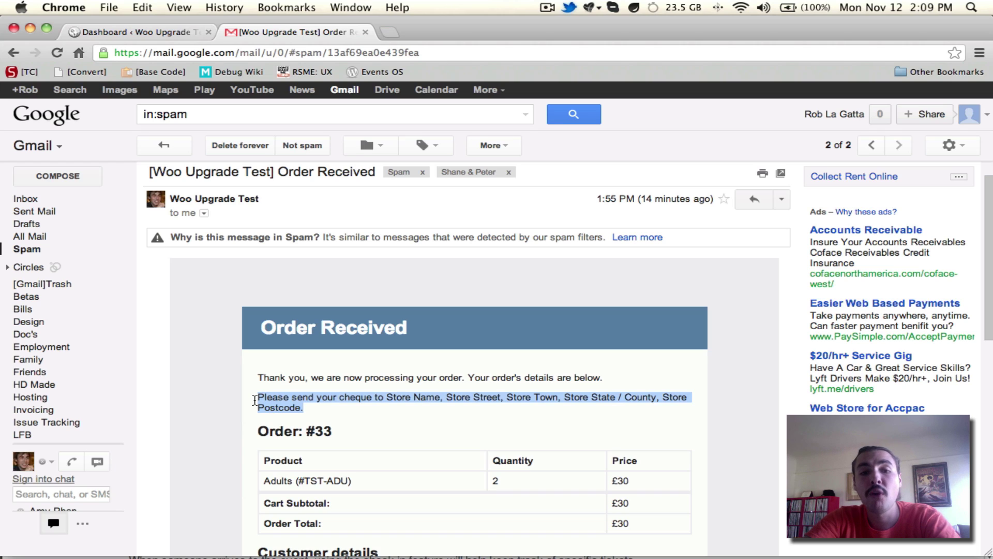
pyautogui.click(289, 432)
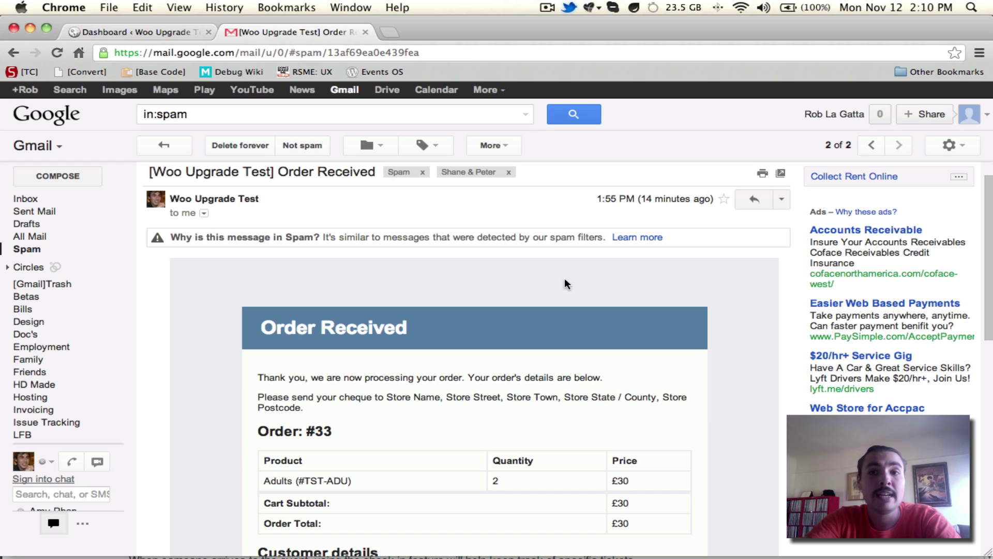
# Go to the newer 'Order Complete/Ticket attached' email for order #33 and view its 156K PDF ticket
pyautogui.click(870, 146)
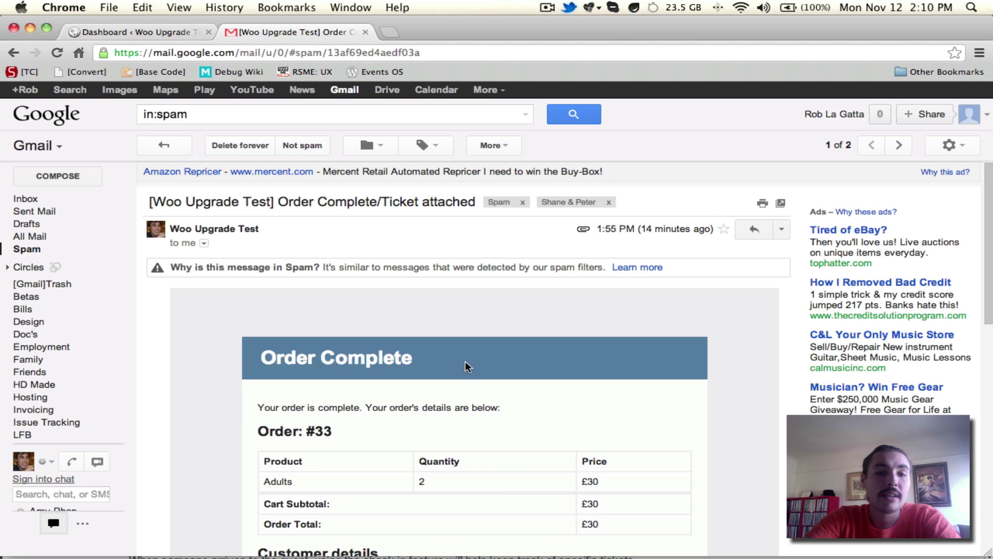
pyautogui.scroll(-5, 465, 361)
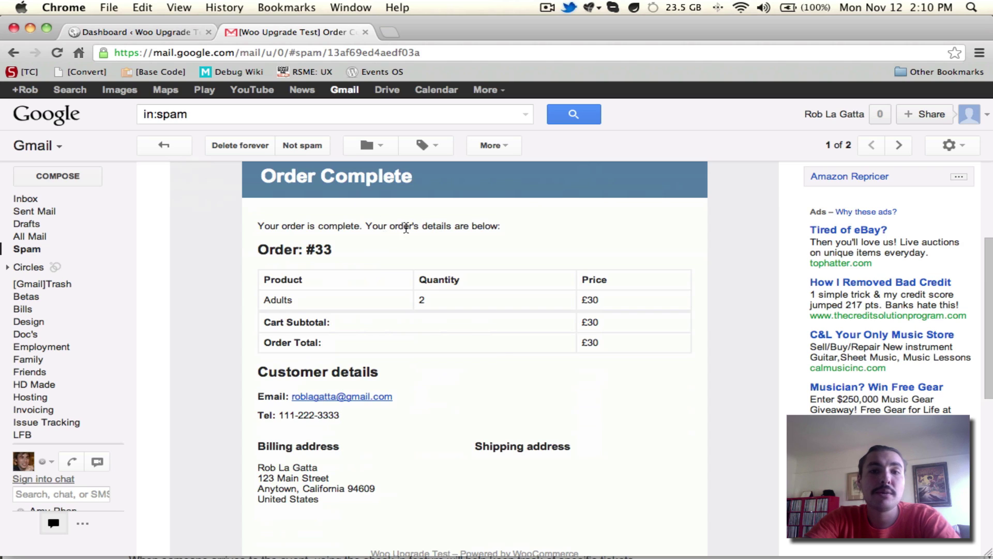
pyautogui.scroll(-1, 452, 341)
pyautogui.scroll(-1, 451, 339)
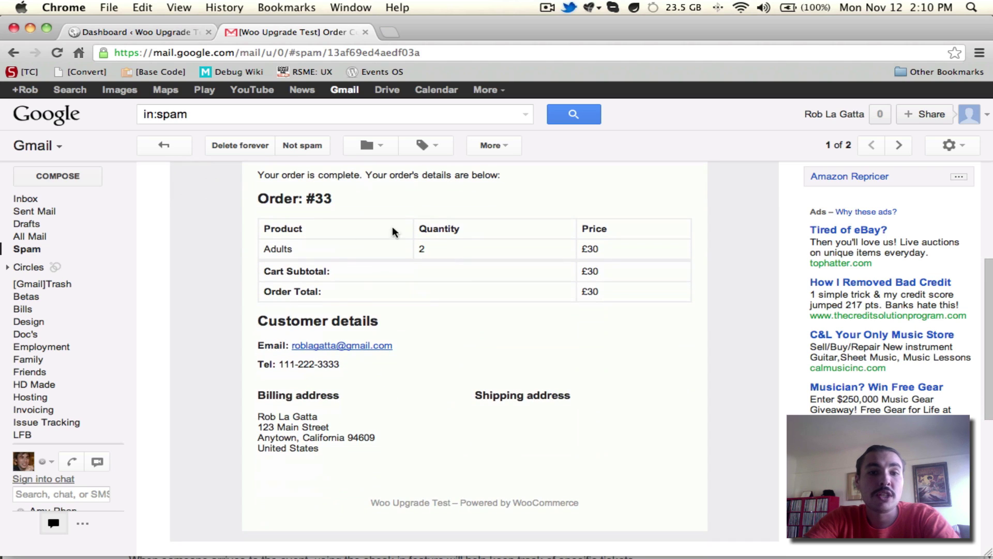
pyautogui.scroll(-3, 340, 370)
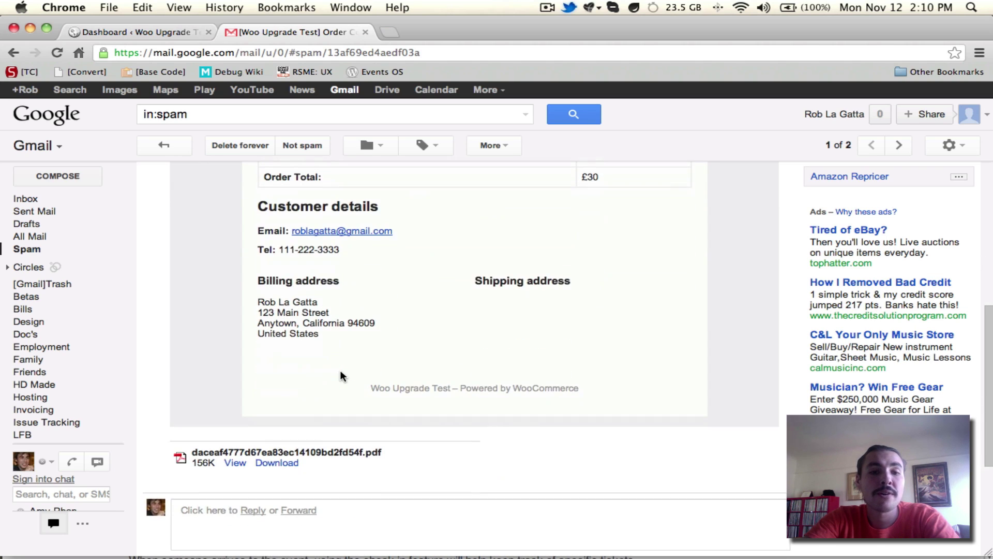
pyautogui.click(233, 462)
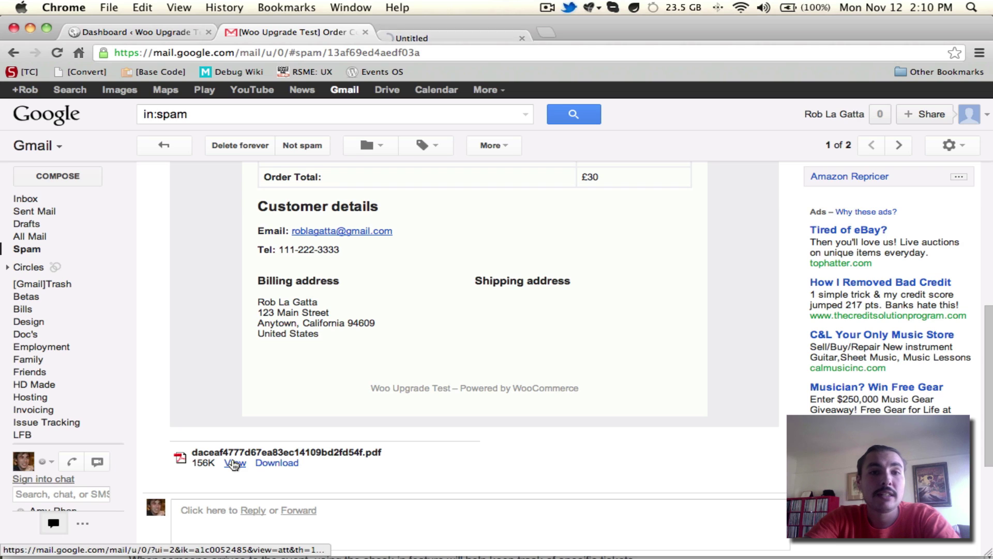
# View the Reality Celebration 2012 ticket PDF in its tab, checking the Woo Upgrade Test footer and both pages
pyautogui.click(415, 26)
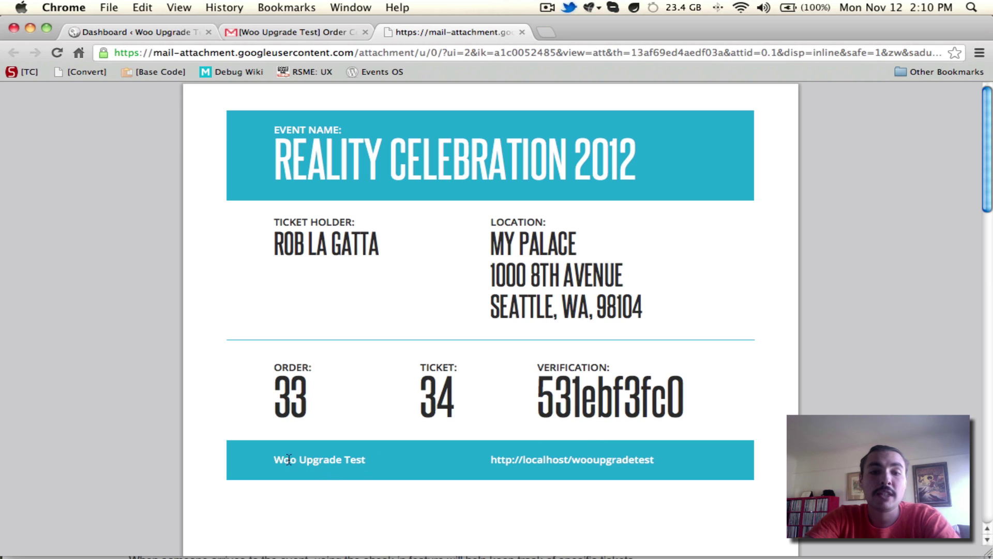
pyautogui.moveTo(272, 460); pyautogui.dragTo(393, 458)
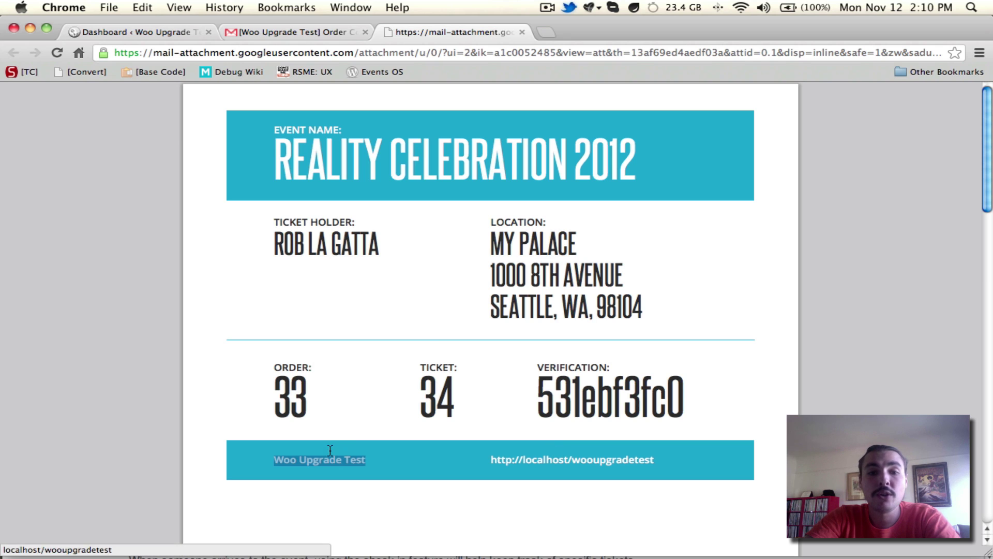
pyautogui.click(422, 332)
pyautogui.scroll(-10, 357, 291)
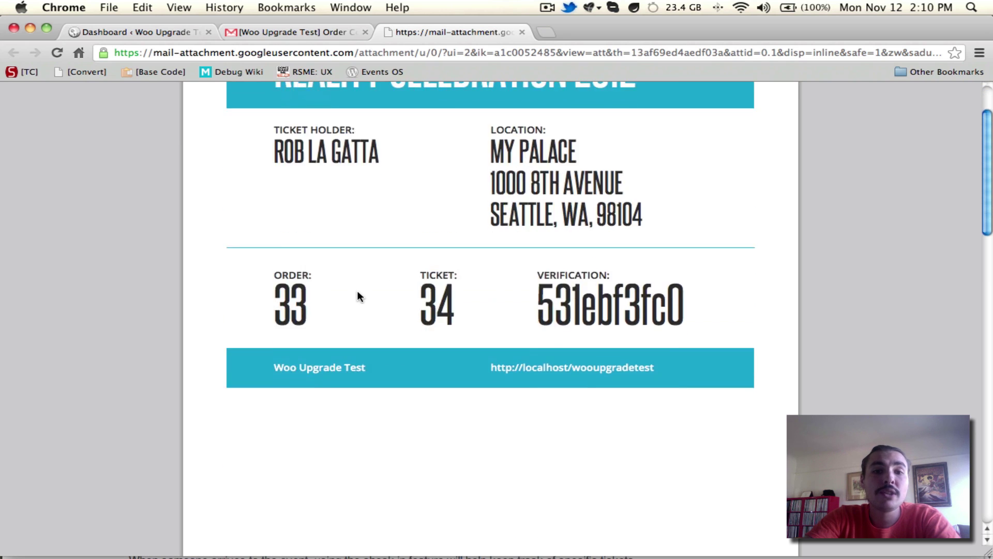
pyautogui.scroll(-12, 358, 293)
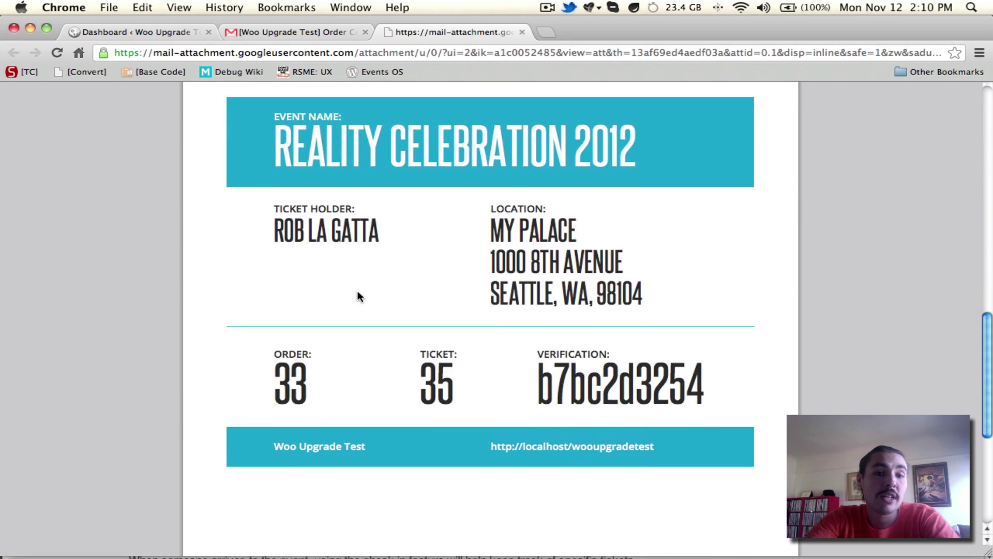
pyautogui.scroll(15, 357, 290)
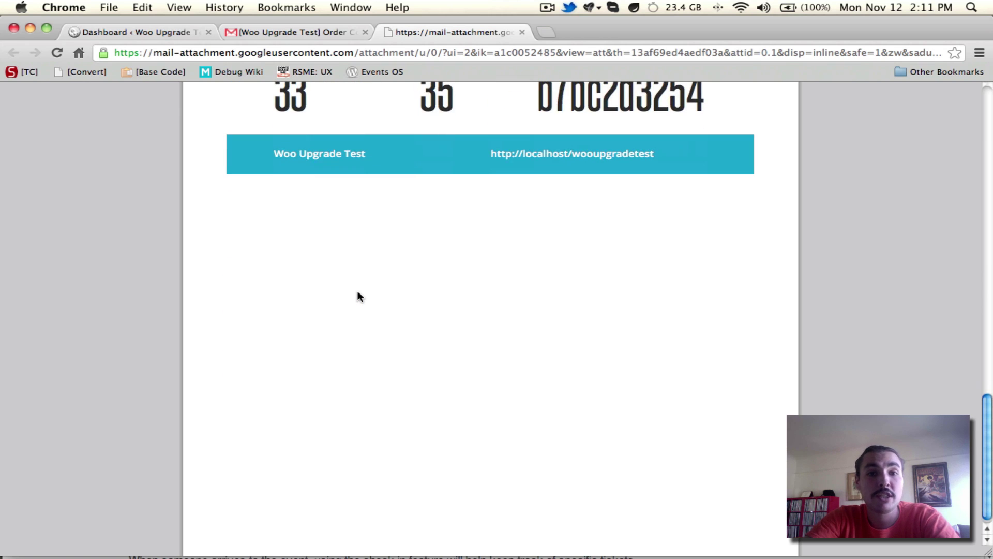
pyautogui.scroll(8, 358, 294)
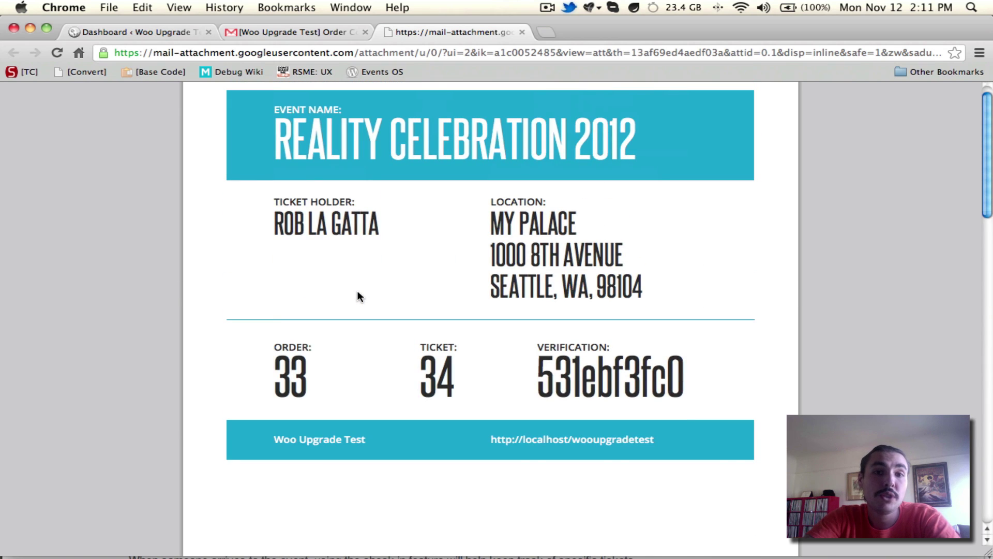
# Select the order, ticket and verification numbers, comparing ticket 34 with ticket 35 for order 33
pyautogui.tripleClick(420, 378)
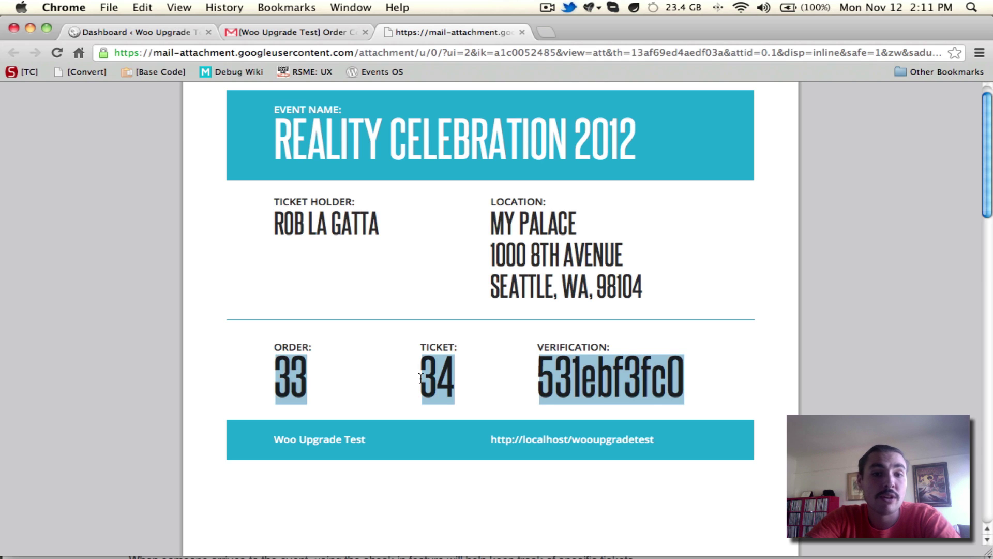
pyautogui.click(420, 377)
pyautogui.scroll(-10, 420, 374)
pyautogui.scroll(-7, 421, 380)
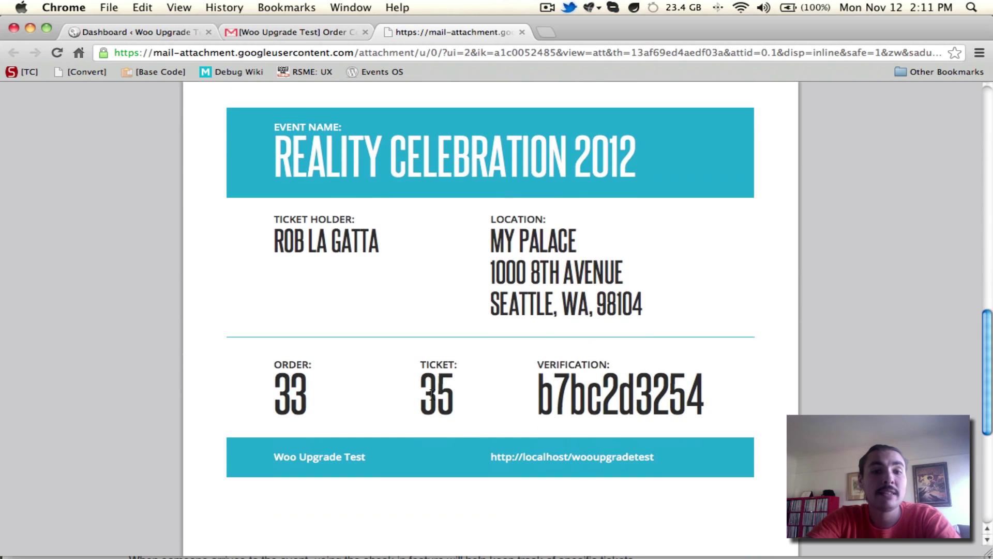
pyautogui.doubleClick(433, 398)
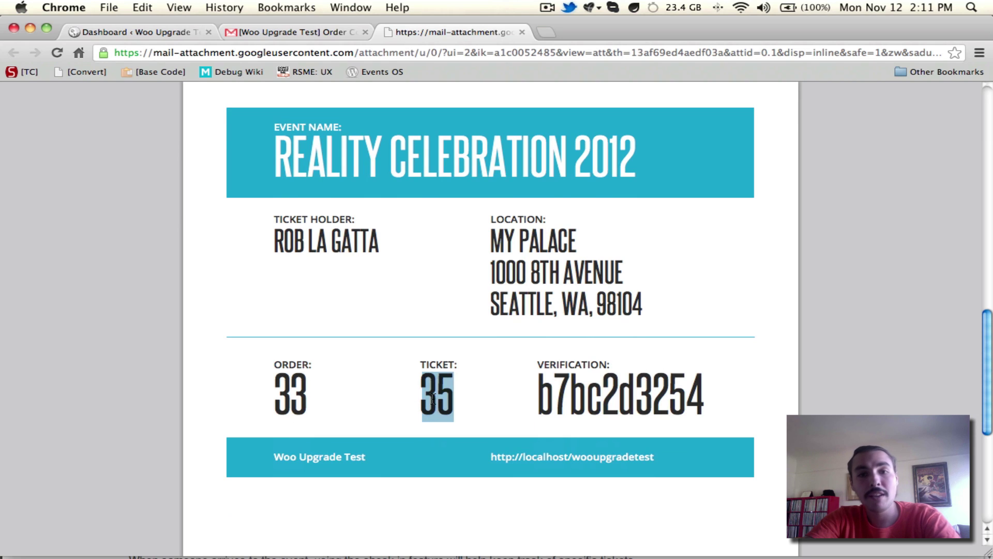
pyautogui.scroll(18, 494, 238)
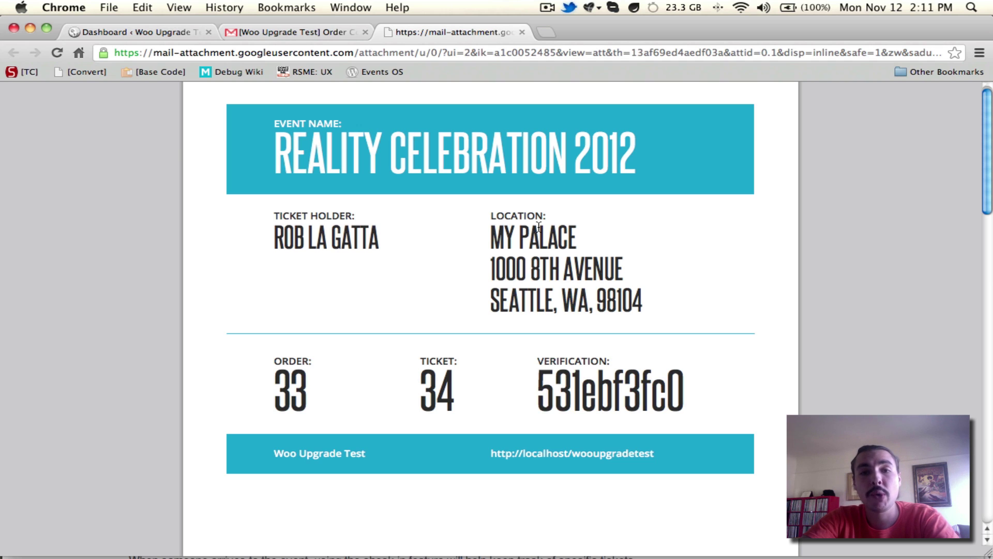
# Edit Reality Celebration 2012 from the Events list and scroll to its Adults ticket (£15, 6/200 sold)
pyautogui.click(144, 31)
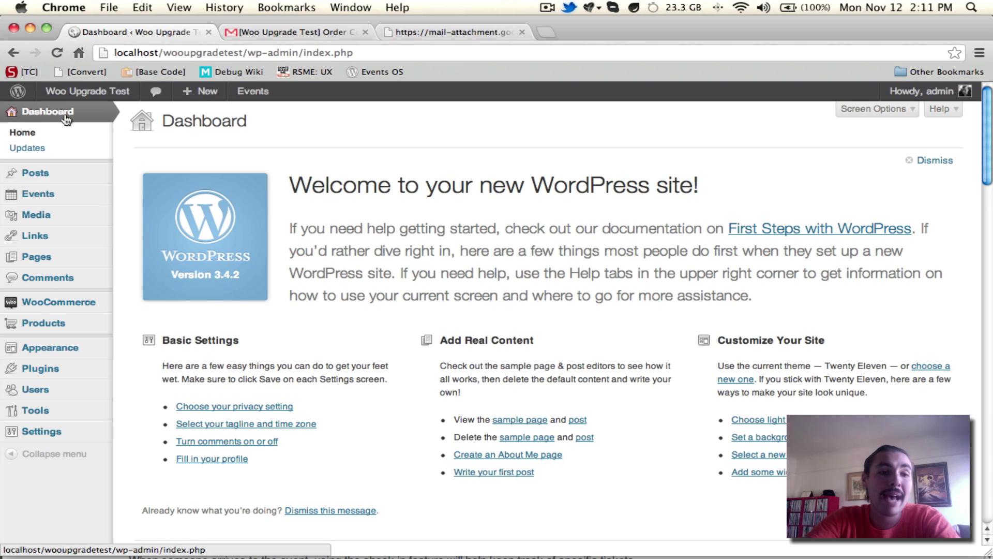
pyautogui.click(53, 194)
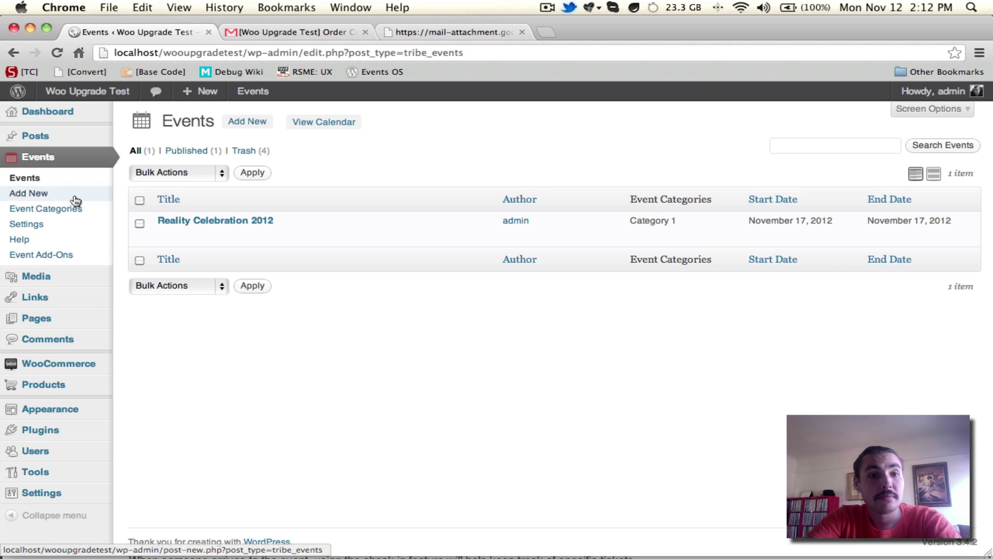
pyautogui.click(167, 235)
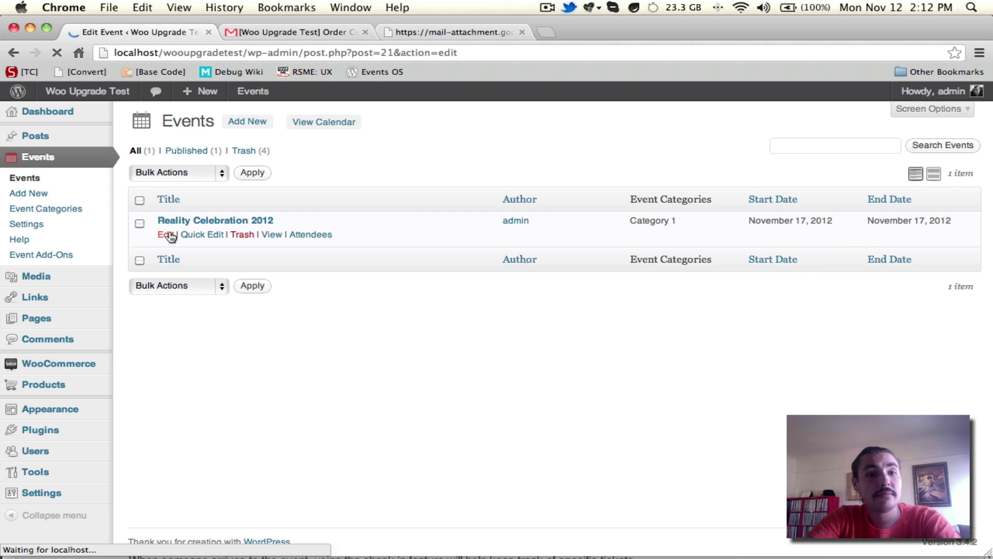
pyautogui.scroll(-15, 670, 154)
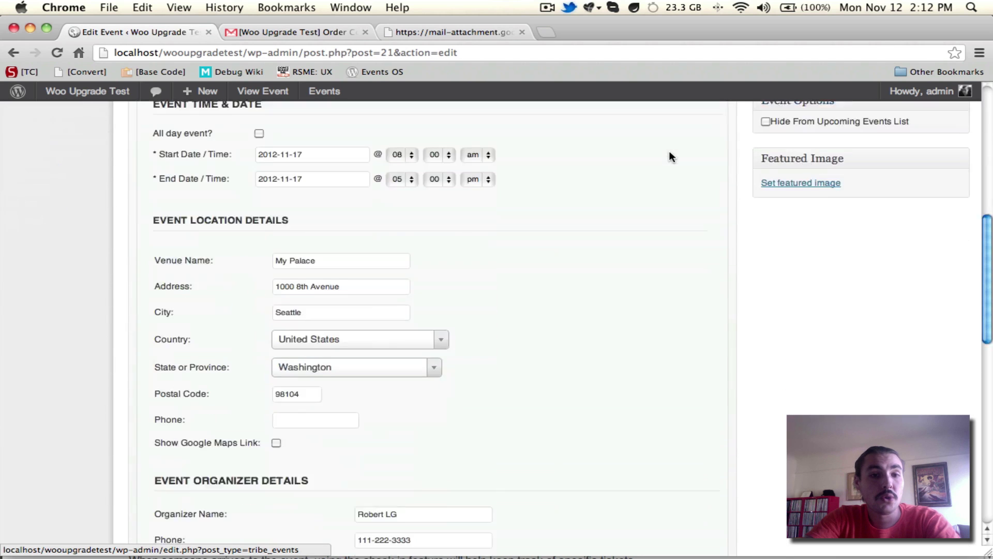
pyautogui.scroll(-5, 670, 156)
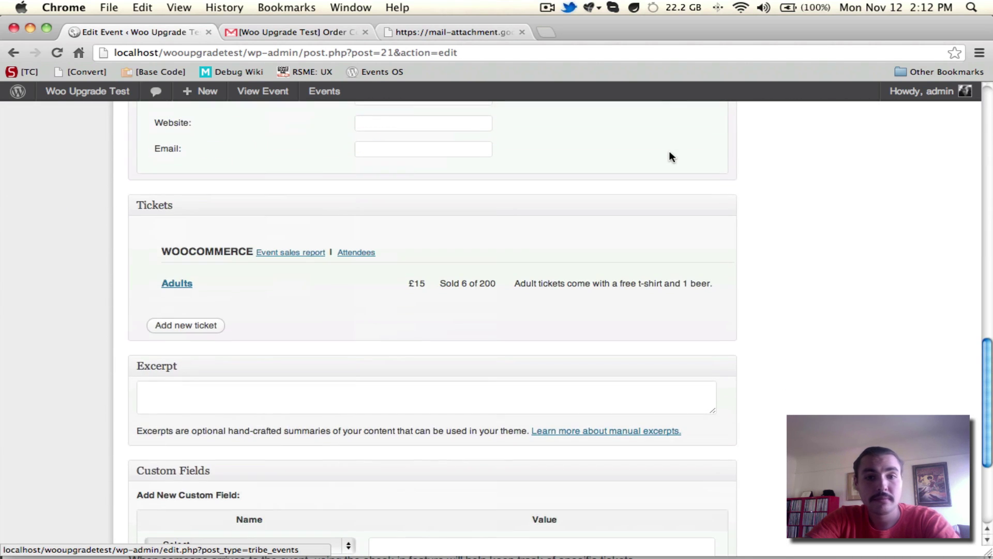
pyautogui.moveTo(664, 284)
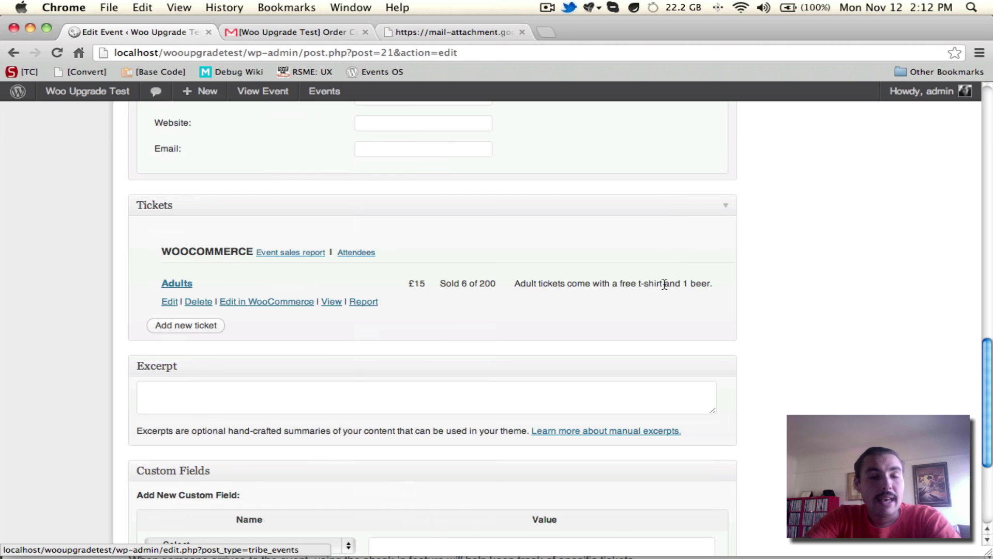
# Open the event's Attendees list of six Adults tickets and focus the attendee filter field
pyautogui.click(347, 254)
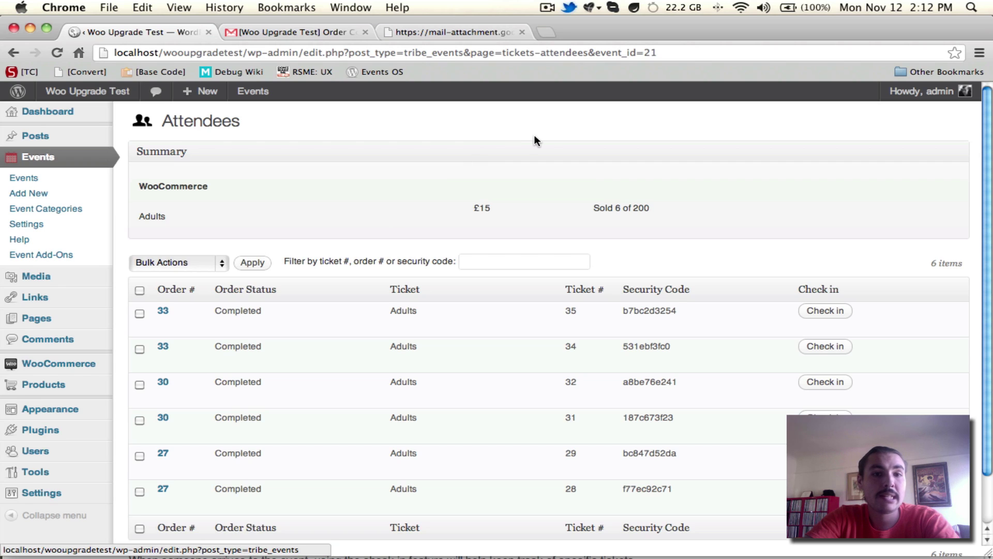
pyautogui.scroll(-1, 536, 140)
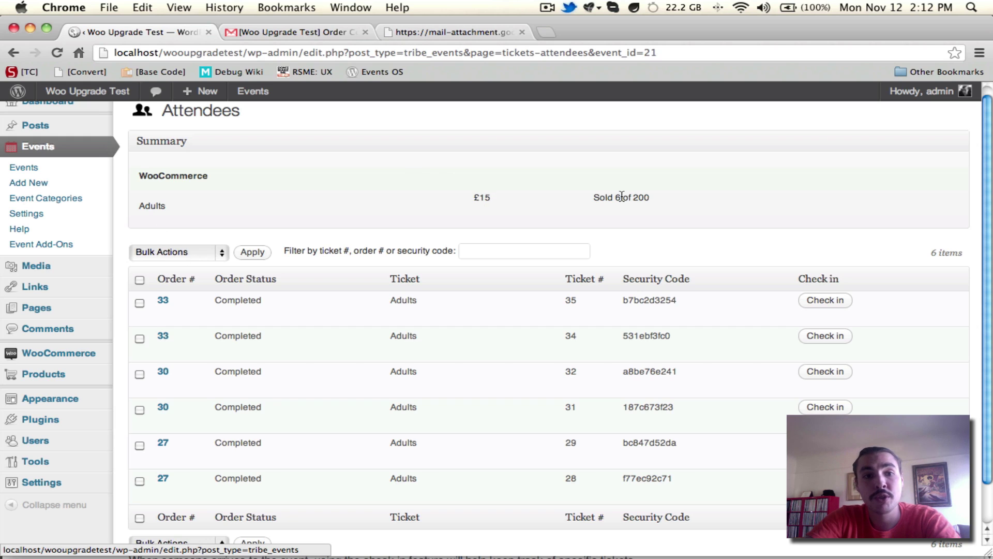
pyautogui.scroll(-2, 544, 181)
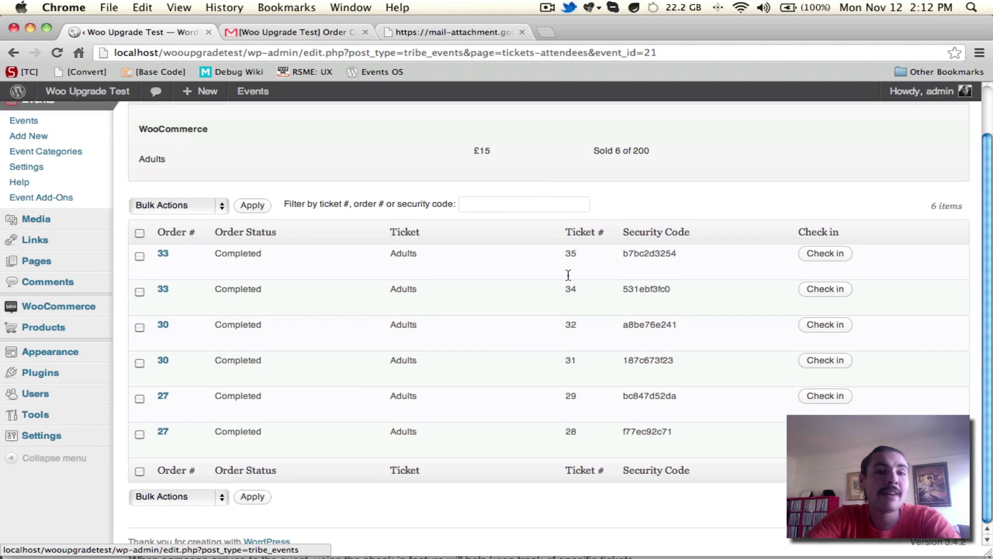
pyautogui.click(510, 209)
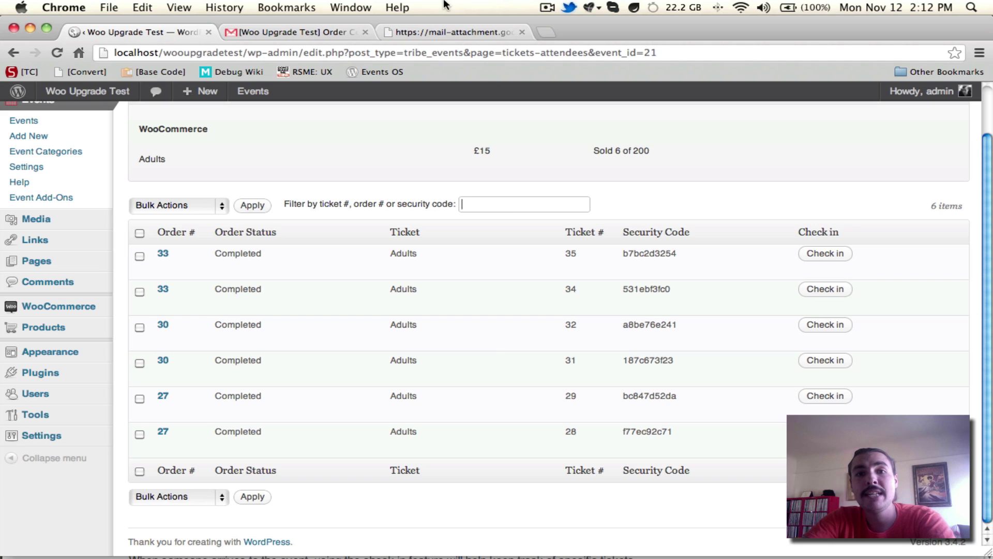
# Compare the PDF ticket for order 33, ticket 34 against the attendee rows
pyautogui.click(428, 34)
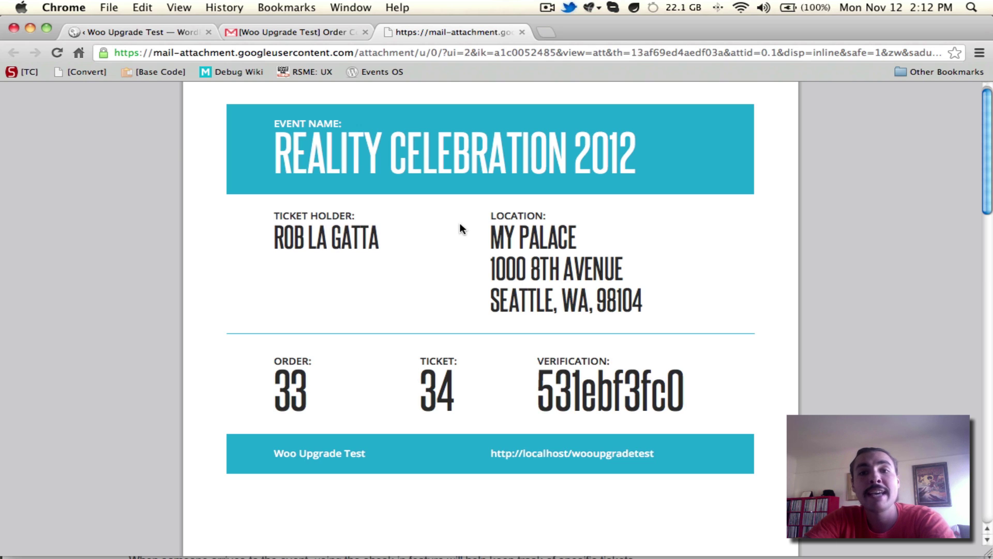
pyautogui.click(159, 34)
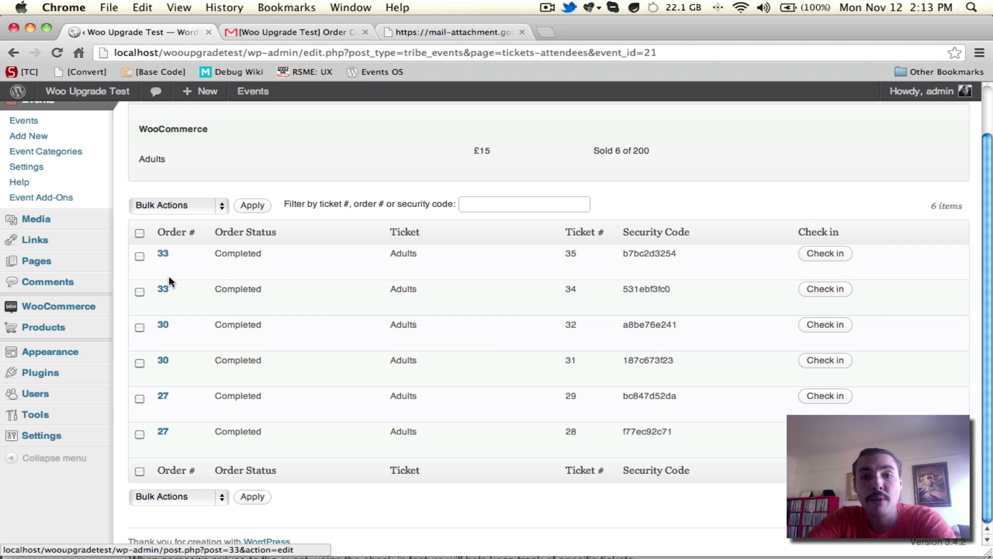
pyautogui.click(414, 30)
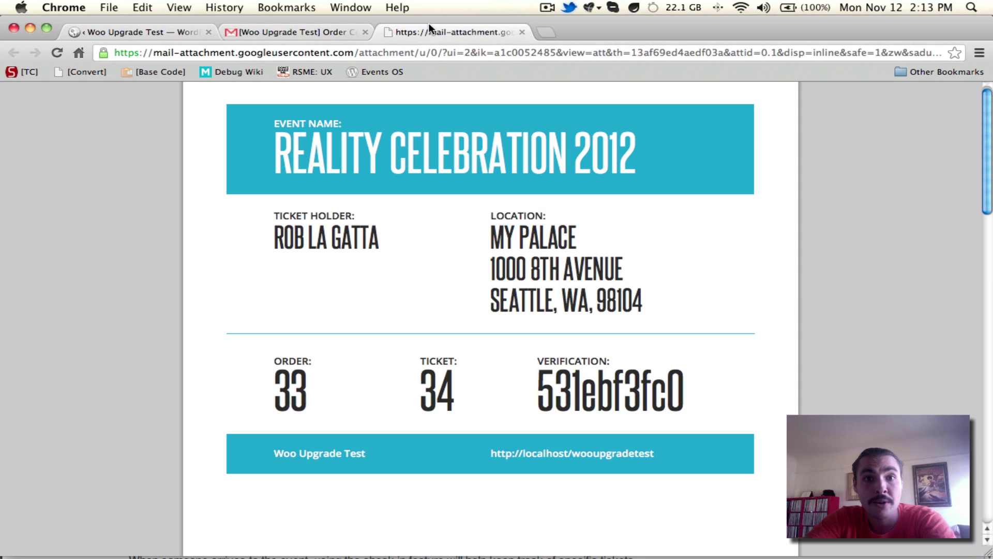
pyautogui.click(94, 35)
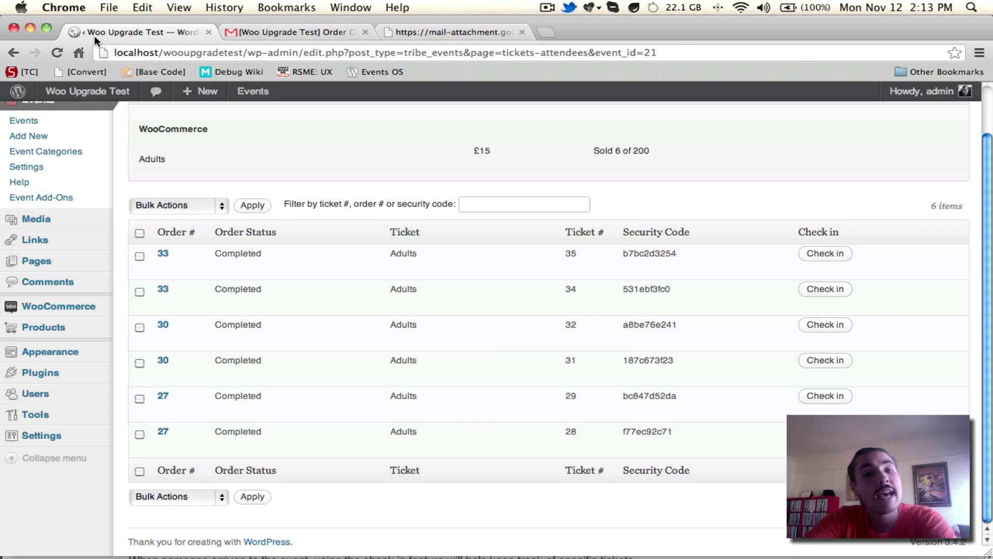
# Check in order 33's tickets 35 and 34, undo ticket 31's check-in, then open order 30
pyautogui.click(838, 260)
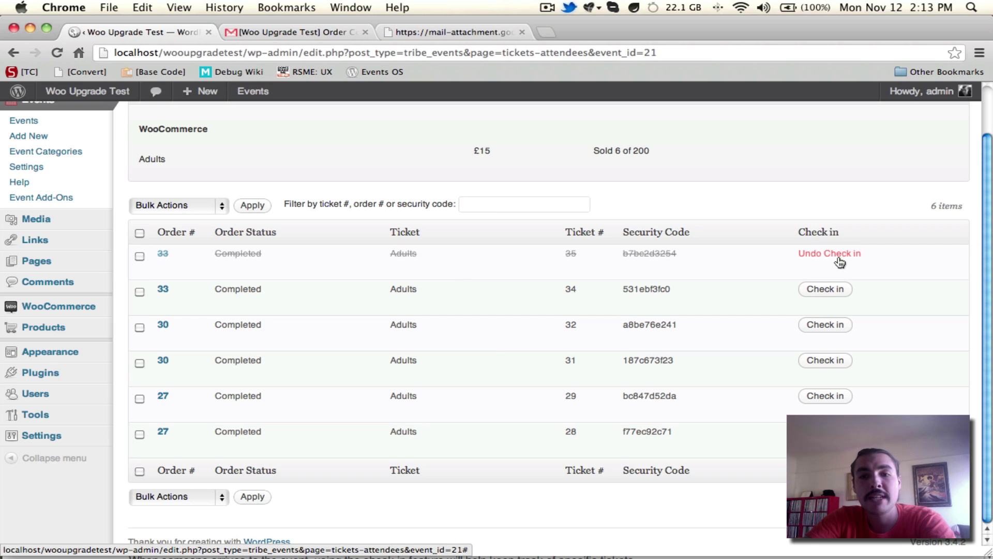
pyautogui.click(817, 293)
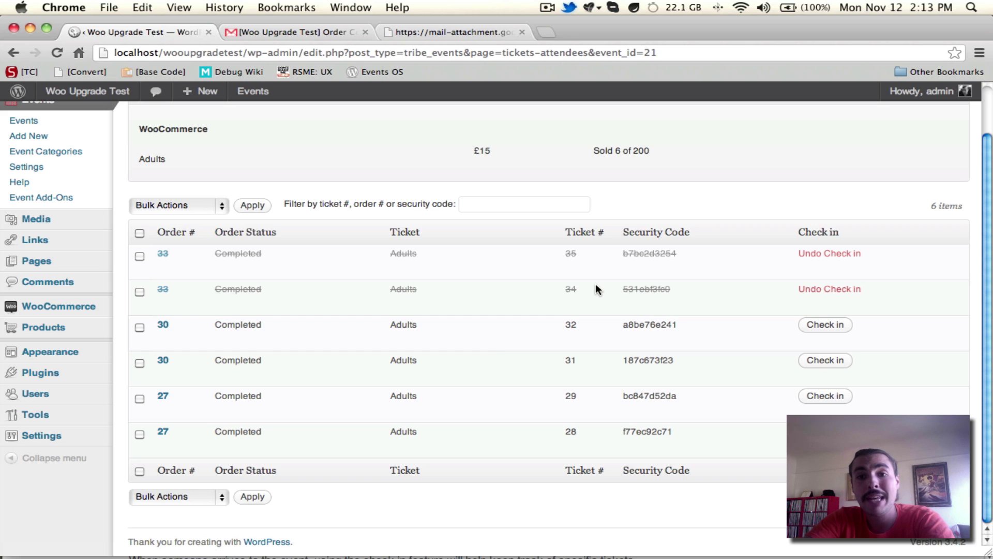
pyautogui.click(825, 360)
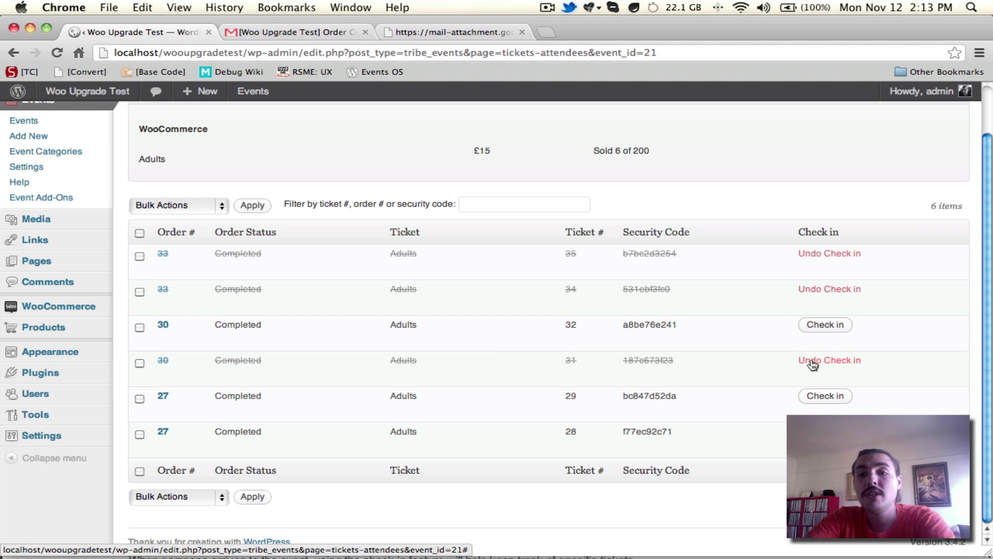
pyautogui.click(813, 365)
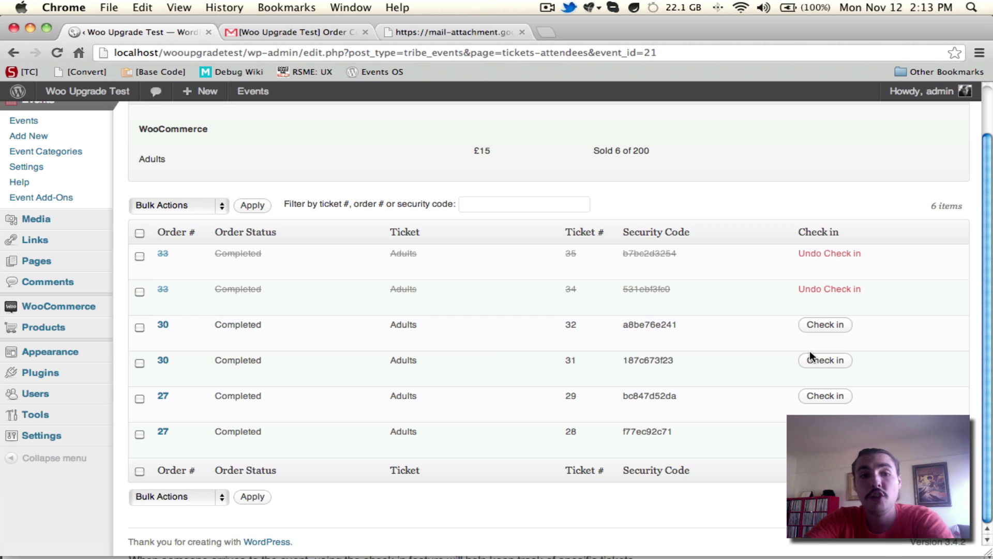
pyautogui.click(161, 326)
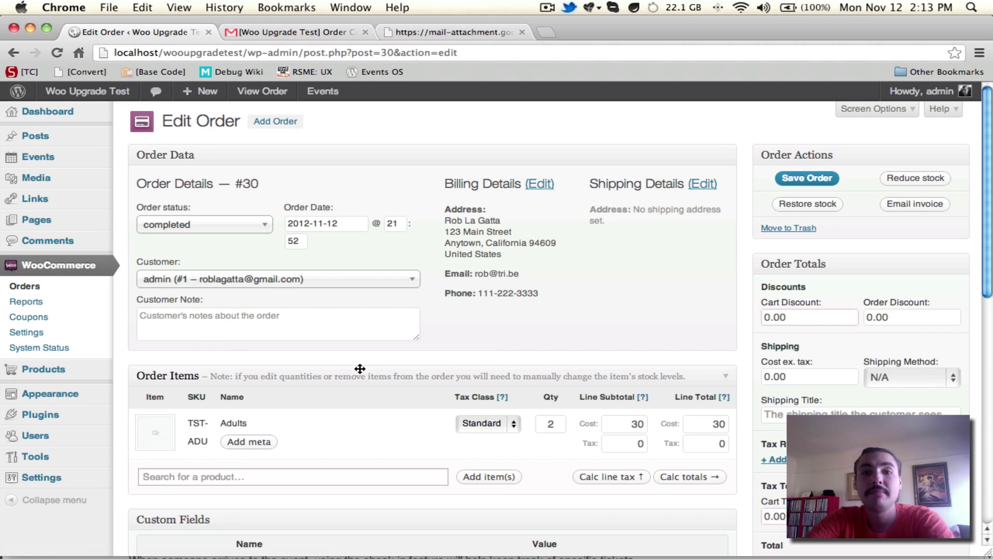
# Go back from order #30 to the Reality Celebration 2012 attendees list
pyautogui.click(13, 55)
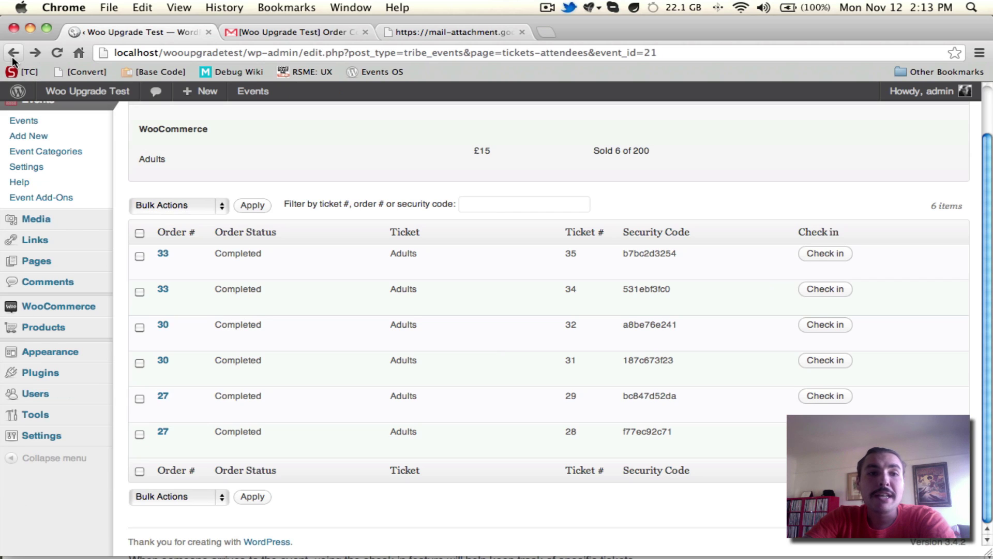